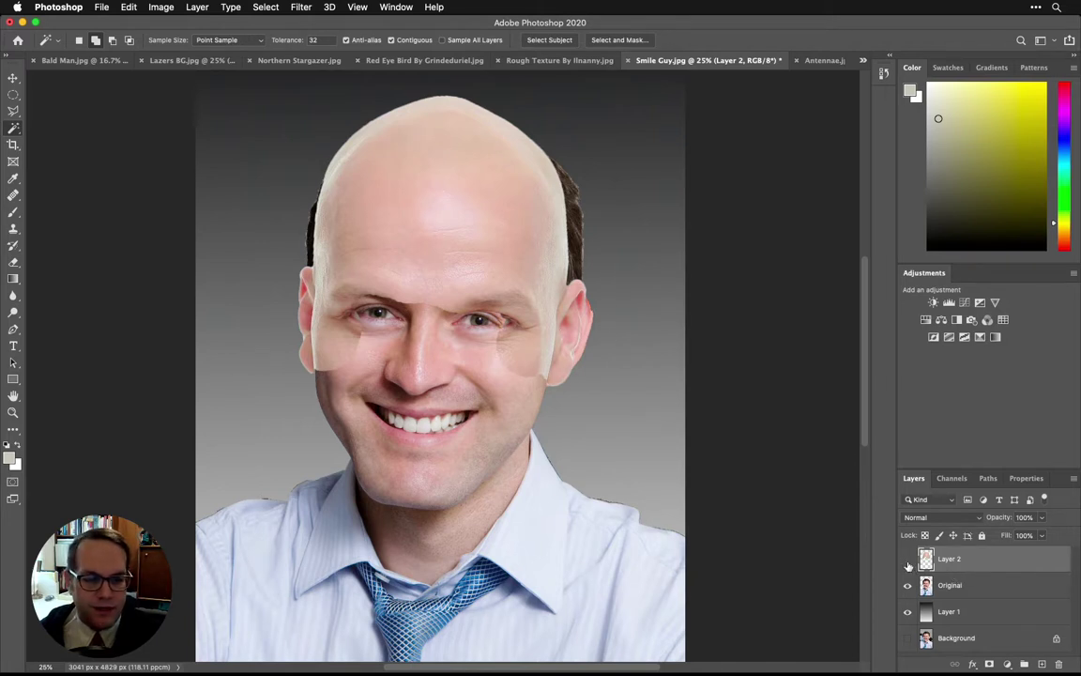
- Compare the portrait with and without Layer 2, leave it hidden, and select the Original layer
left_click(908, 564)
left_click(907, 564)
left_click(907, 564)
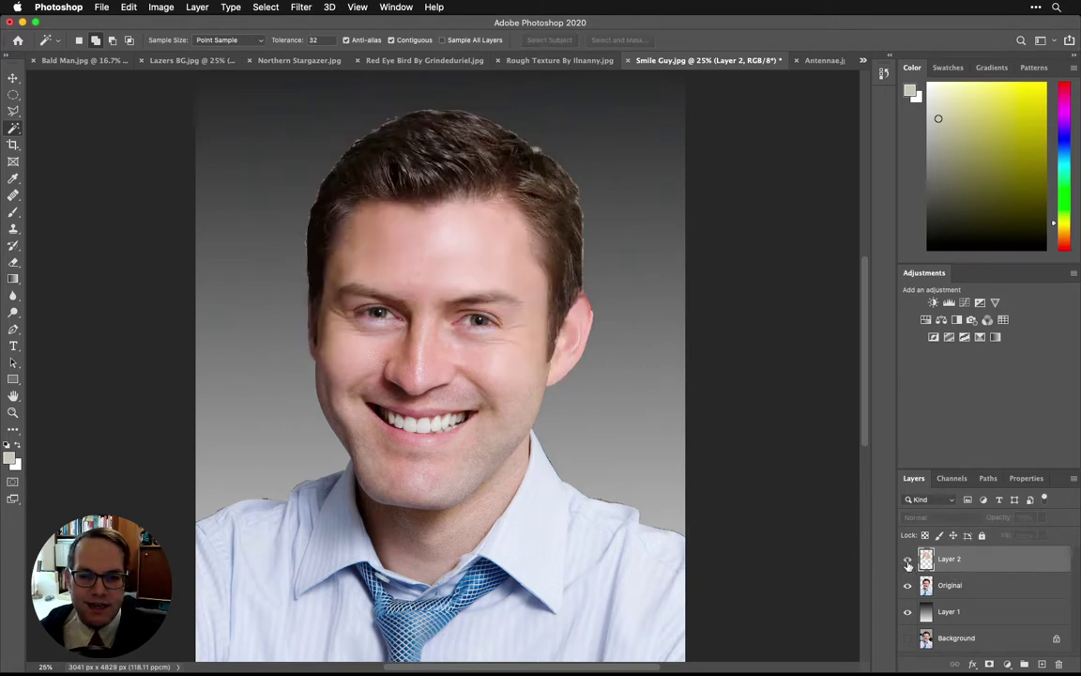
left_click(908, 562)
left_click(908, 561)
left_click(908, 561)
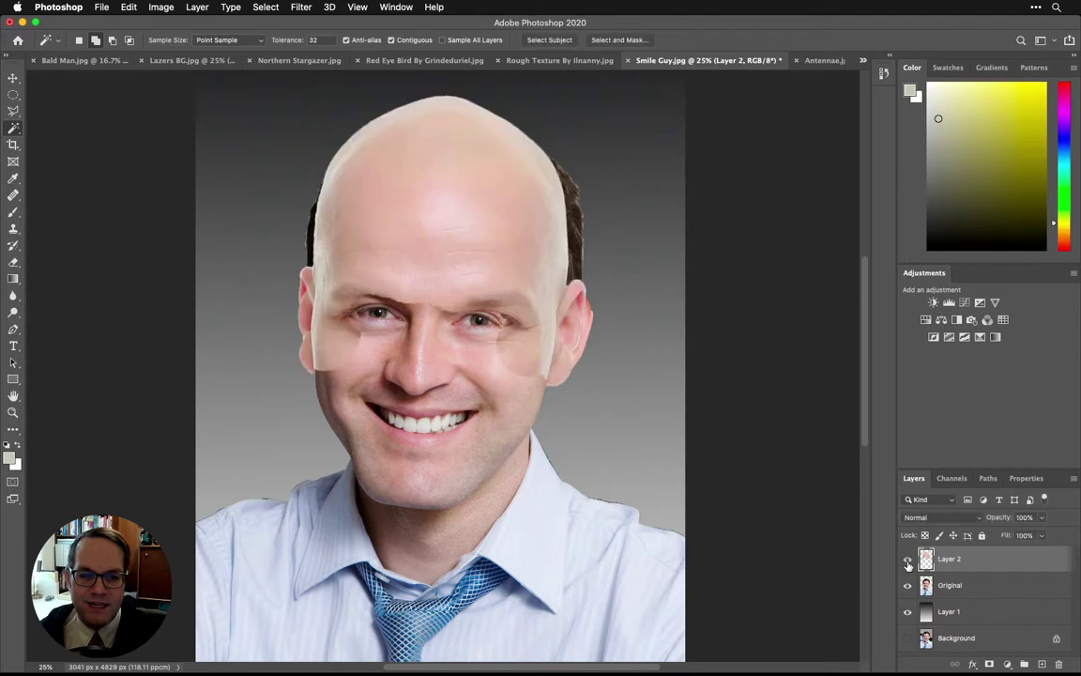
left_click(908, 559)
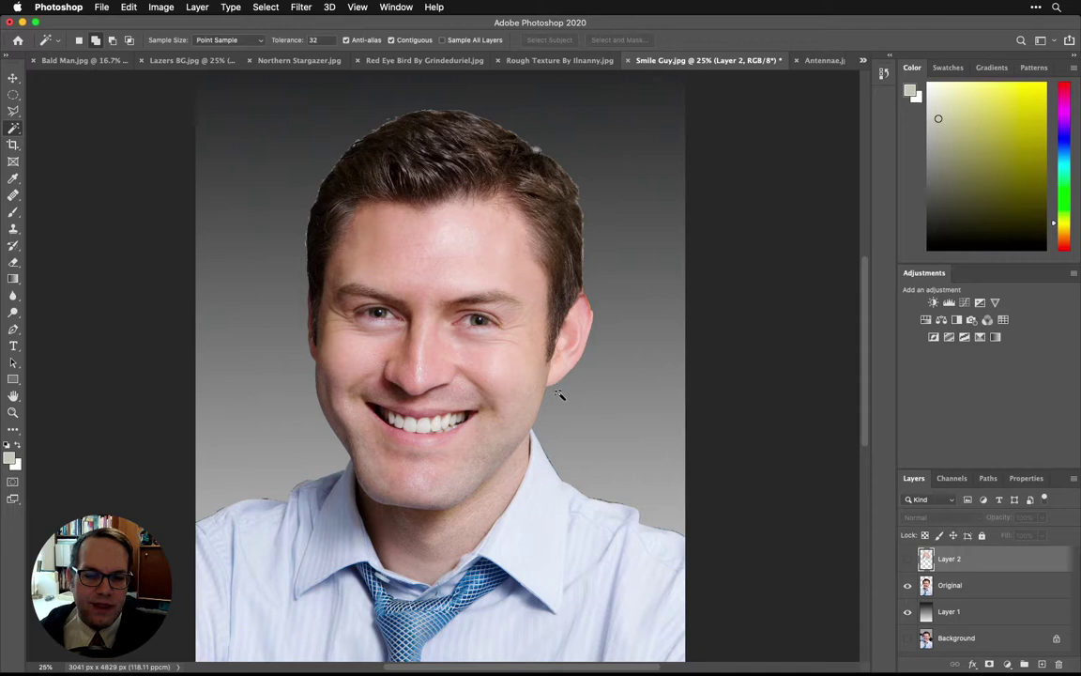
left_click(907, 560)
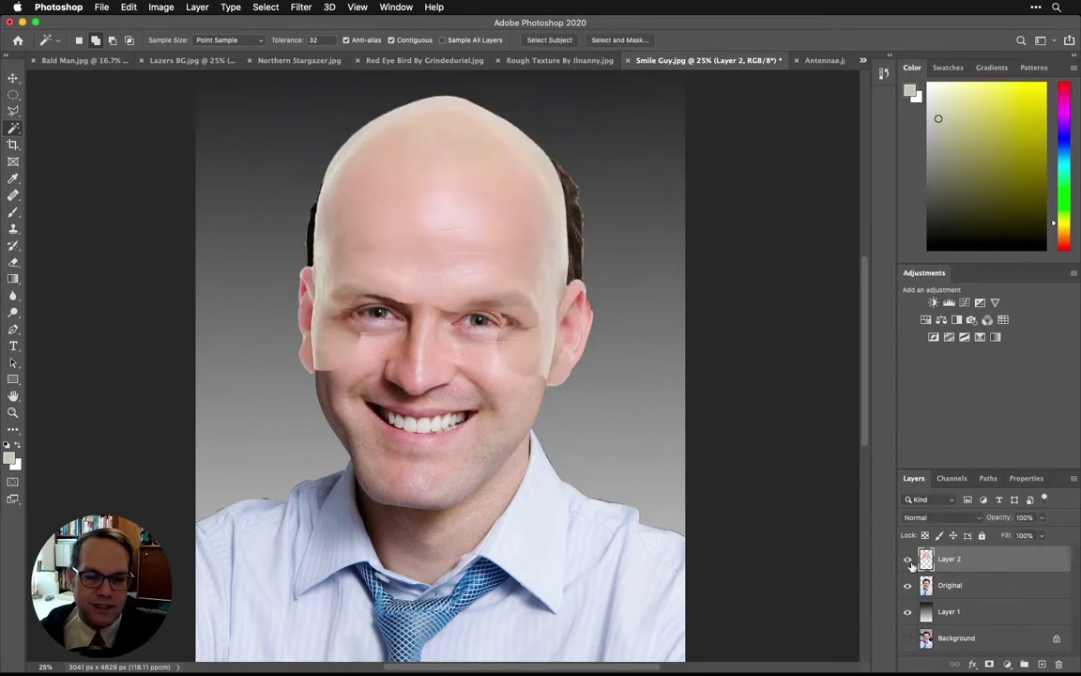
left_click(908, 560)
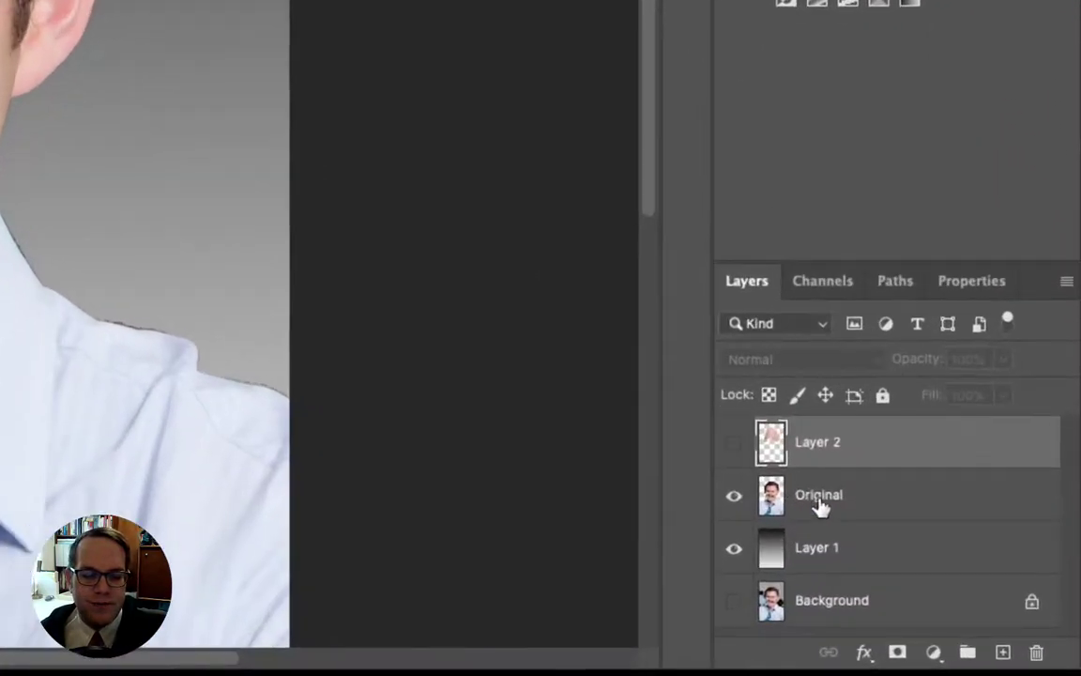
left_click(950, 589)
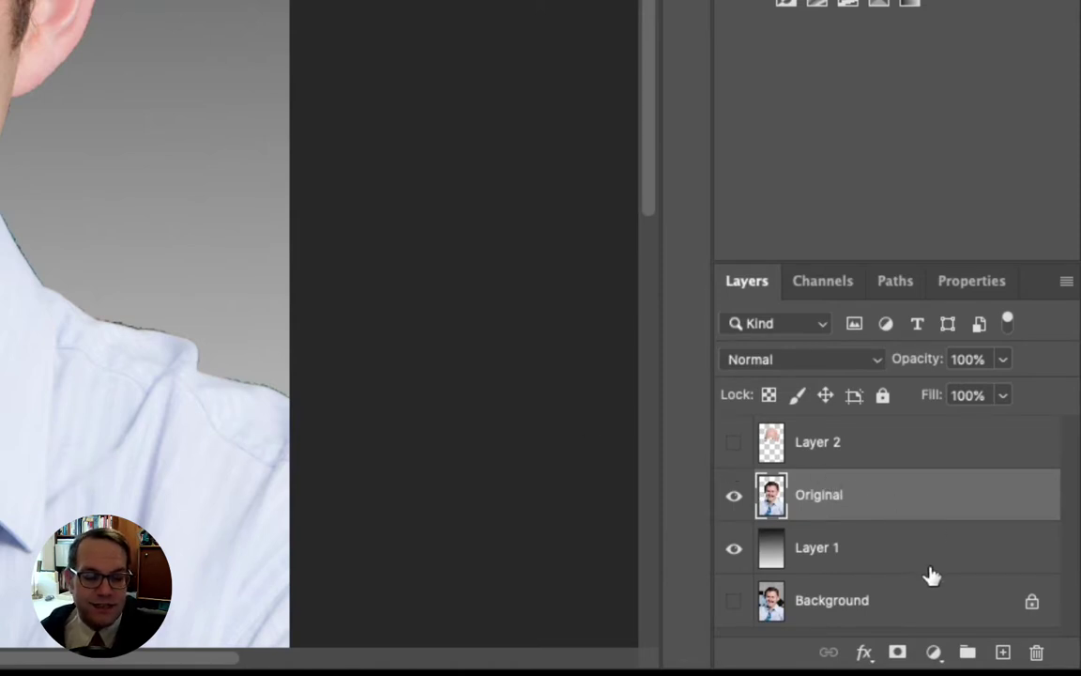
- Rename Layer 2 to 'Bald Head'
double_click(819, 442)
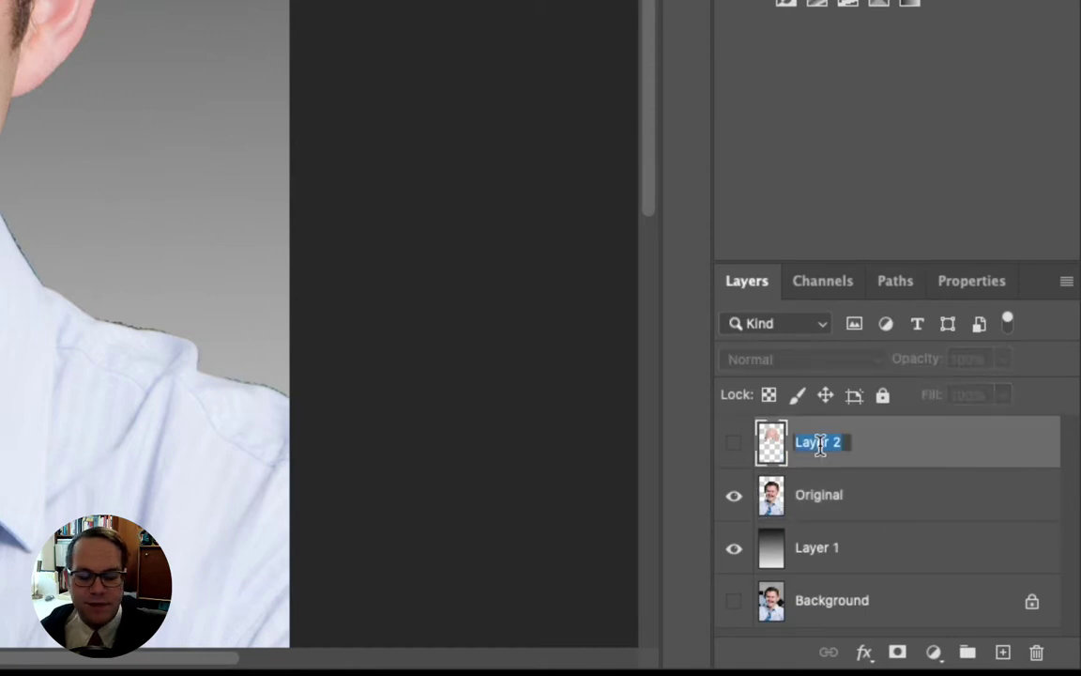
type("Bald Head")
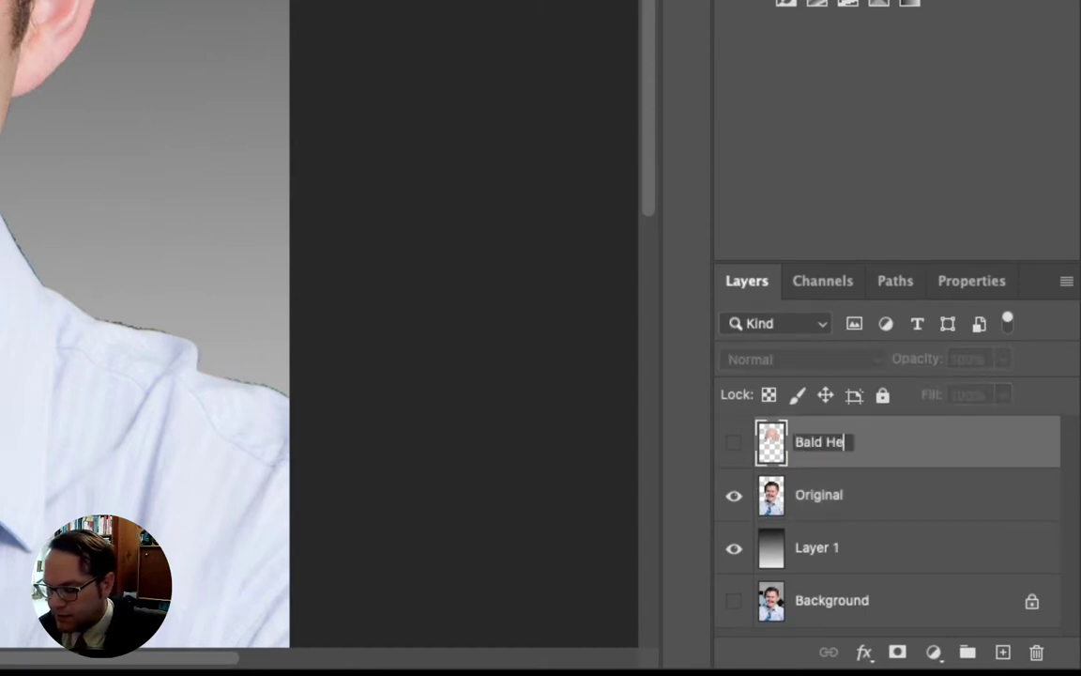
key("Return")
- Add a white layer mask to the Original layer and set black as the foreground colour
left_click(912, 499)
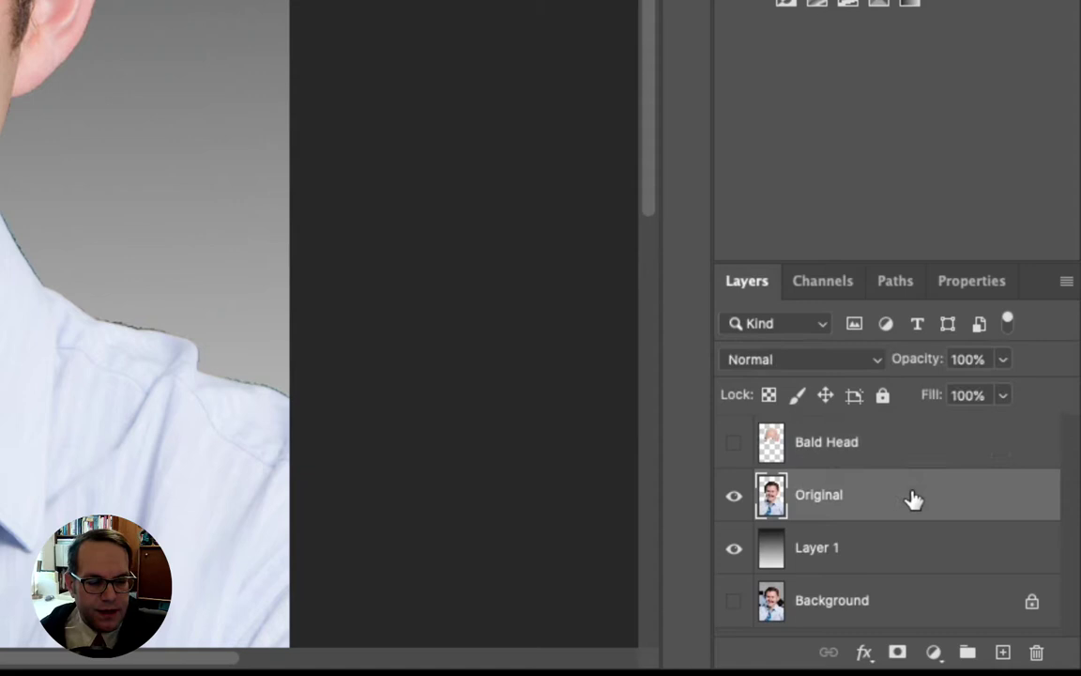
left_click(897, 654)
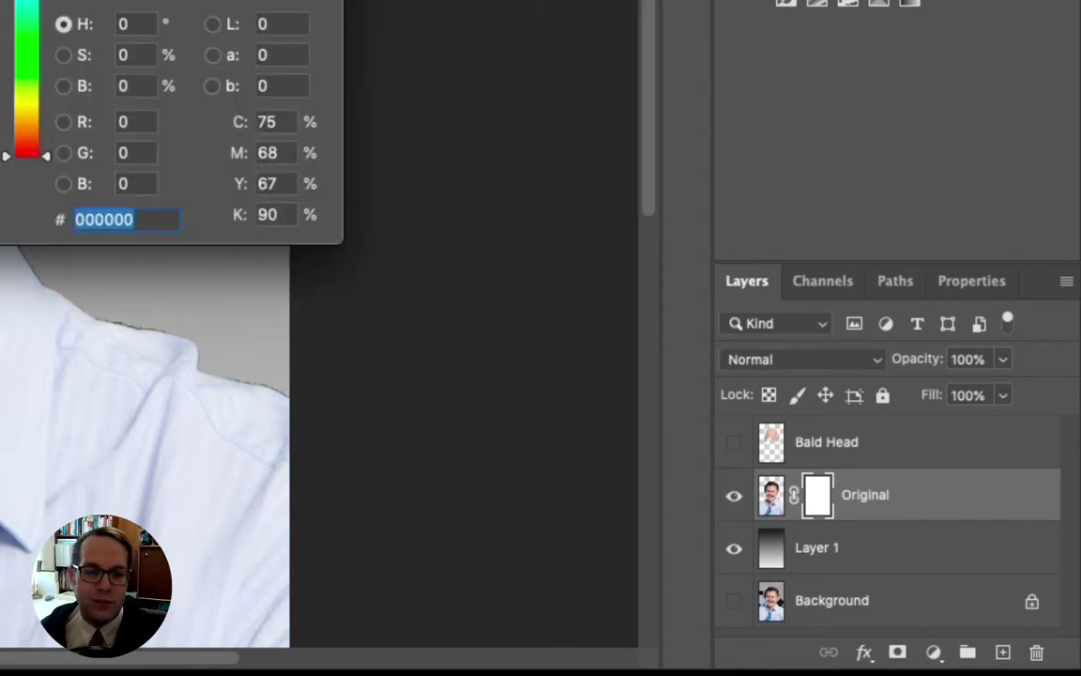
key("Escape")
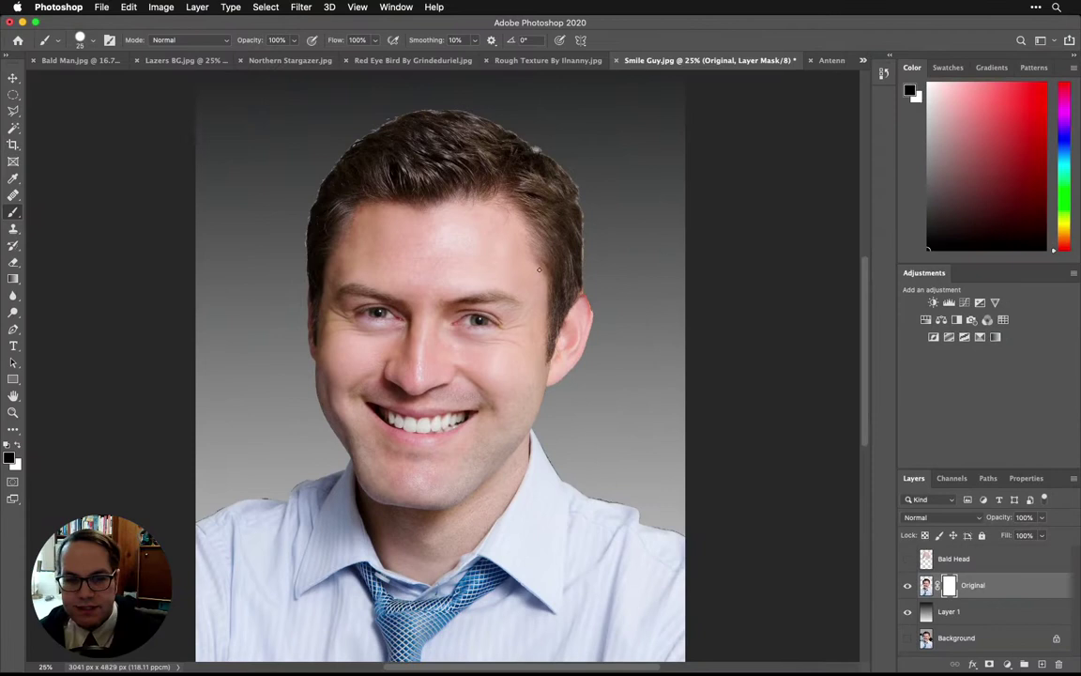
- With a larger soft-edged brush, mask out the hair above the right ear
key("bracketright")
key("bracketright")
key("bracketright")
key("bracketright")
key("bracketright")
key("bracketright")
key("bracketright")
key("bracketright")
key("bracketright")
key("bracketright")
key("bracketright")
key("bracketright")
key("bracketright")
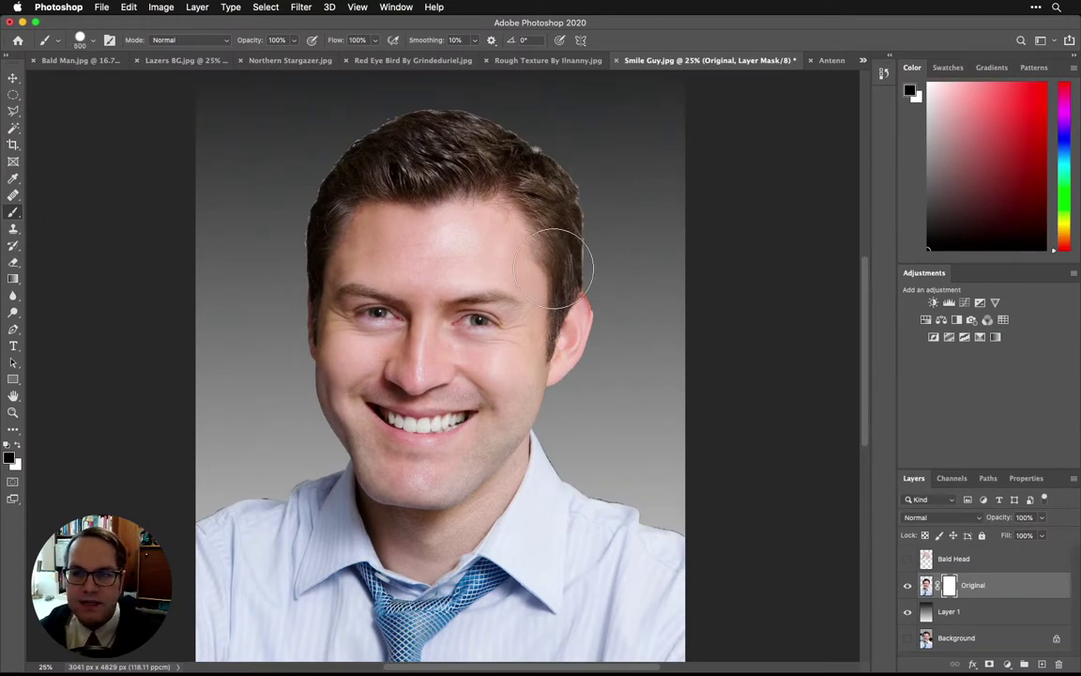
left_click(93, 42)
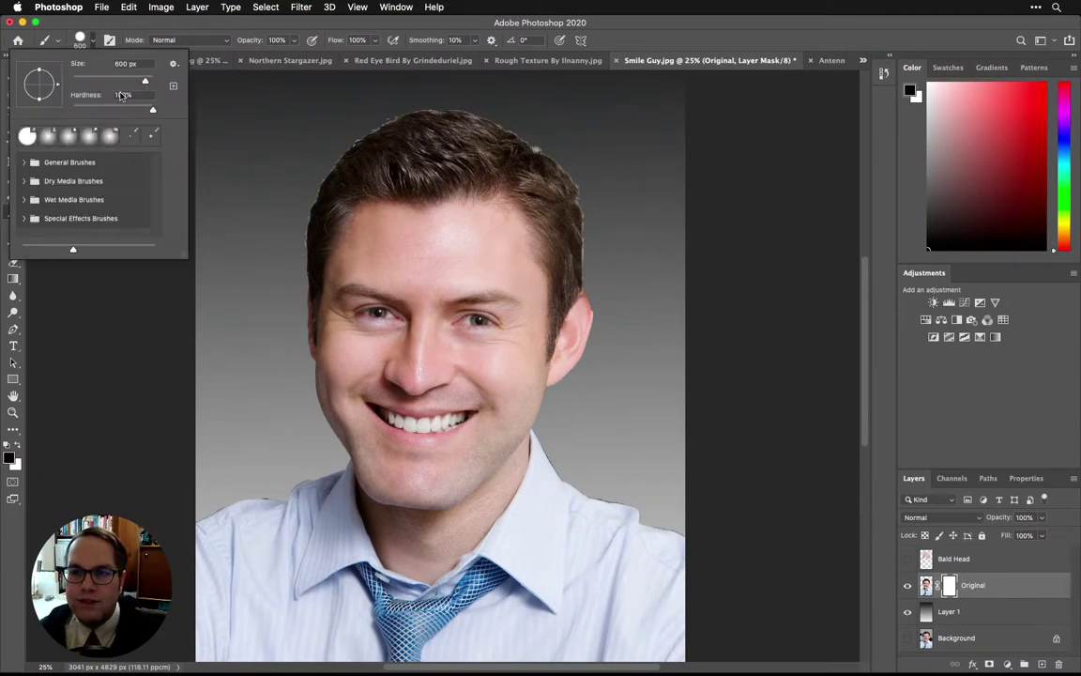
left_click_drag(153, 113, 81, 111)
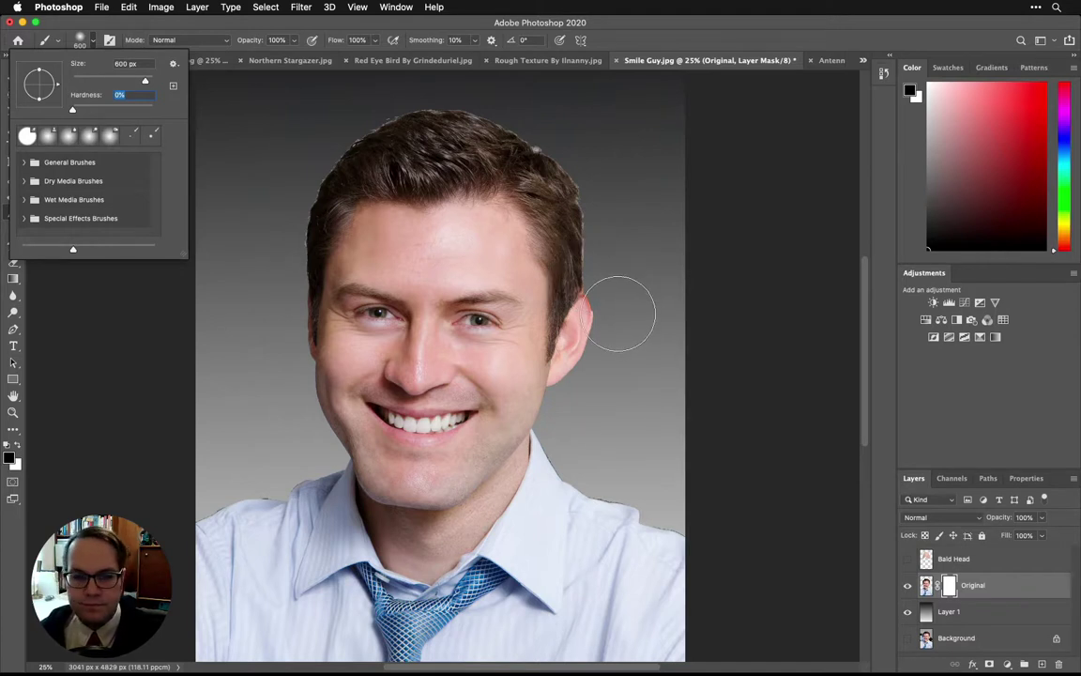
key("Return")
mouse_move(612, 296)
left_mouse_down()
mouse_move(589, 205)
mouse_move(592, 214)
mouse_move(569, 166)
mouse_move(550, 157)
mouse_move(573, 178)
mouse_move(553, 164)
mouse_move(611, 302)
mouse_move(595, 376)
mouse_move(609, 303)
mouse_move(596, 255)
left_mouse_up()
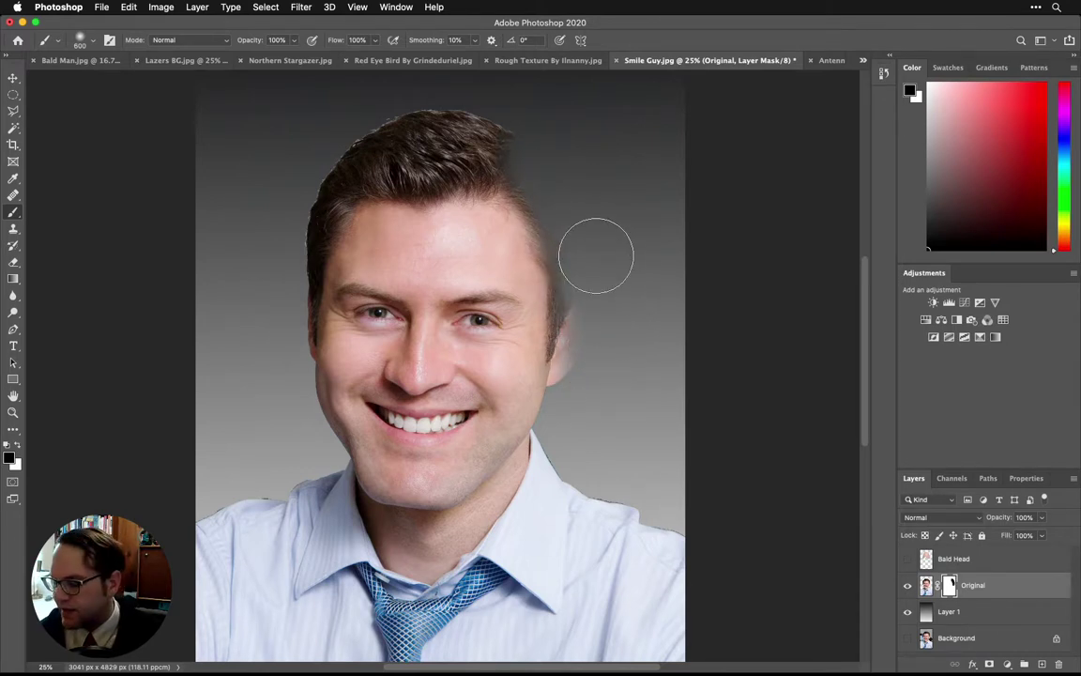
- Raise brush hardness, shrink it to 125 px, and paint out the pinkish halo beside the cheek
left_click(84, 40)
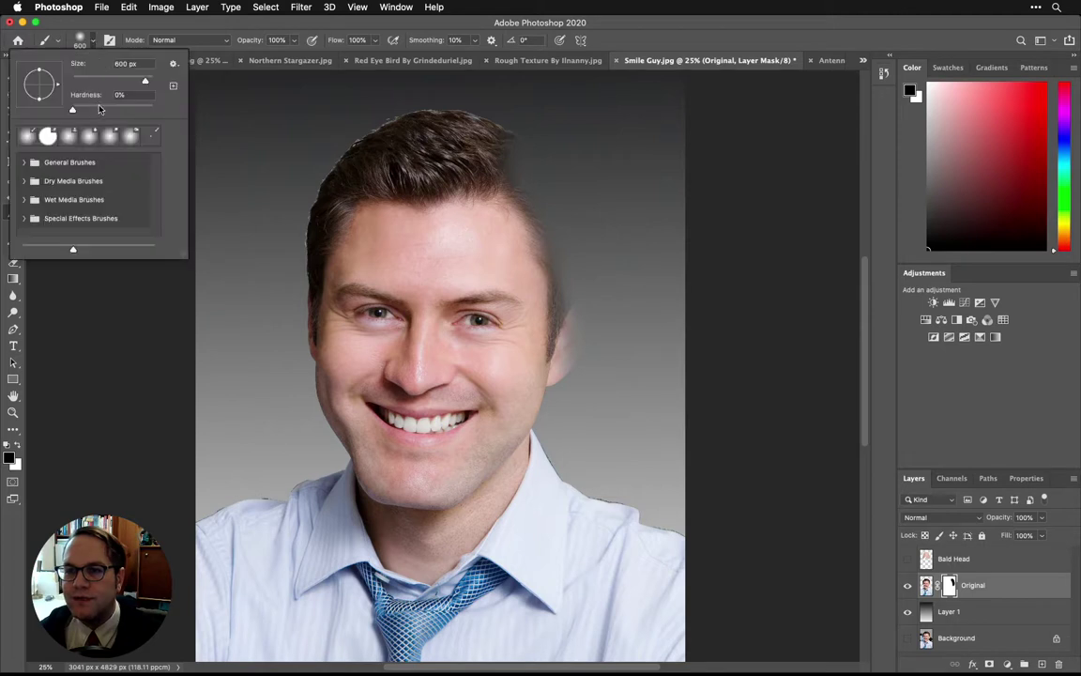
left_click_drag(82, 113, 139, 110)
key("Return")
key("bracketleft")
key("bracketleft")
key("bracketleft")
key("bracketleft")
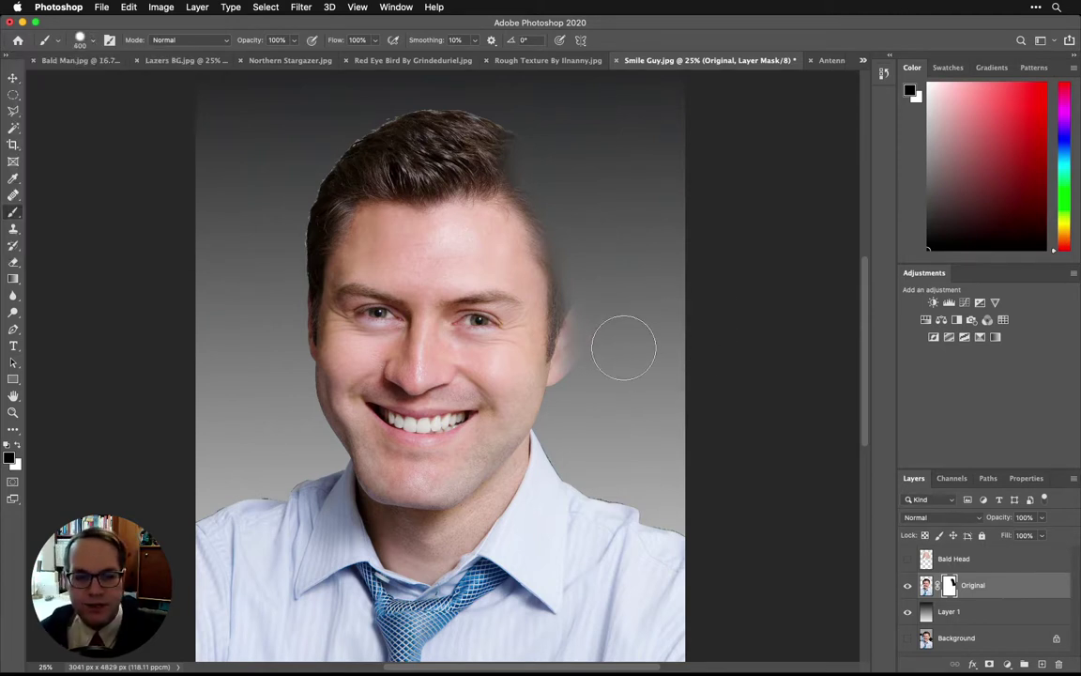
key("bracketleft")
key("bracketleft")
key("bracketleft")
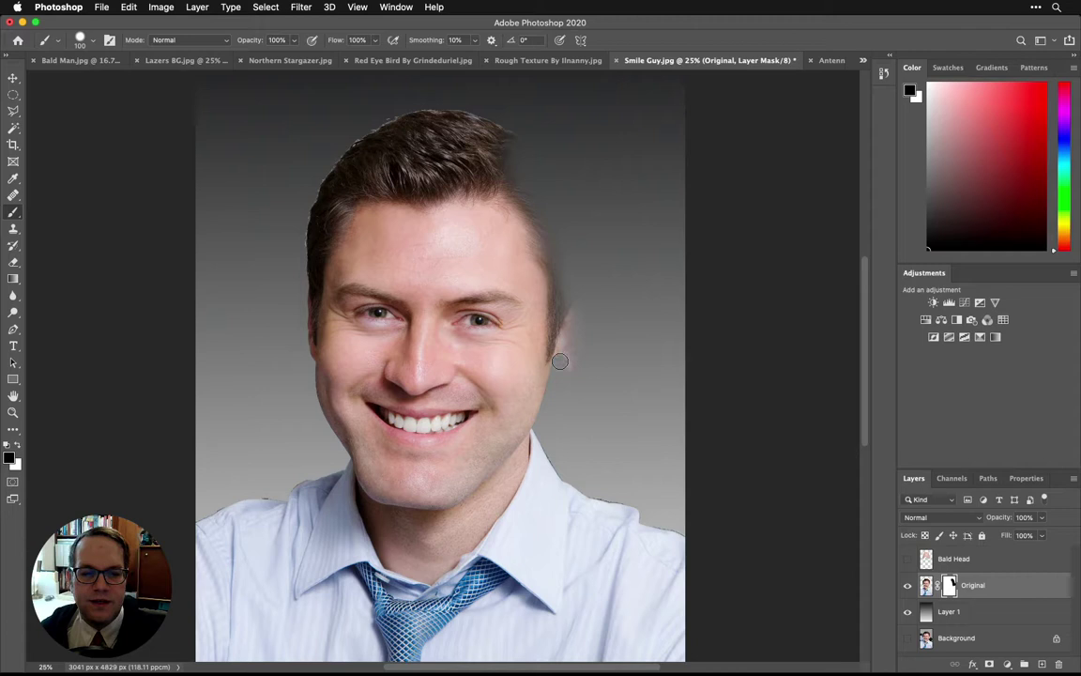
mouse_move(559, 361)
left_mouse_down()
mouse_move(567, 329)
mouse_move(556, 374)
mouse_move(567, 308)
mouse_move(567, 383)
mouse_move(577, 327)
mouse_move(559, 280)
left_mouse_up()
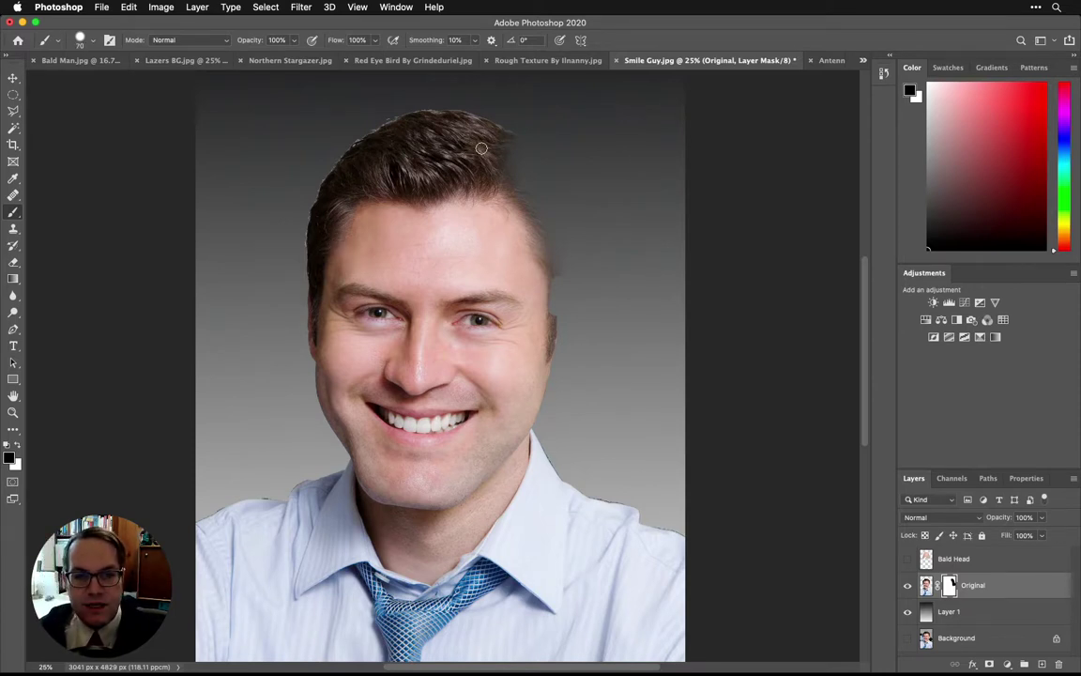
- Enlarge the brush and mask the hair across the top, crown and upper-right head edge
key("bracketright")
key("bracketright")
key("bracketright")
key("bracketright")
key("bracketright")
key("bracketright")
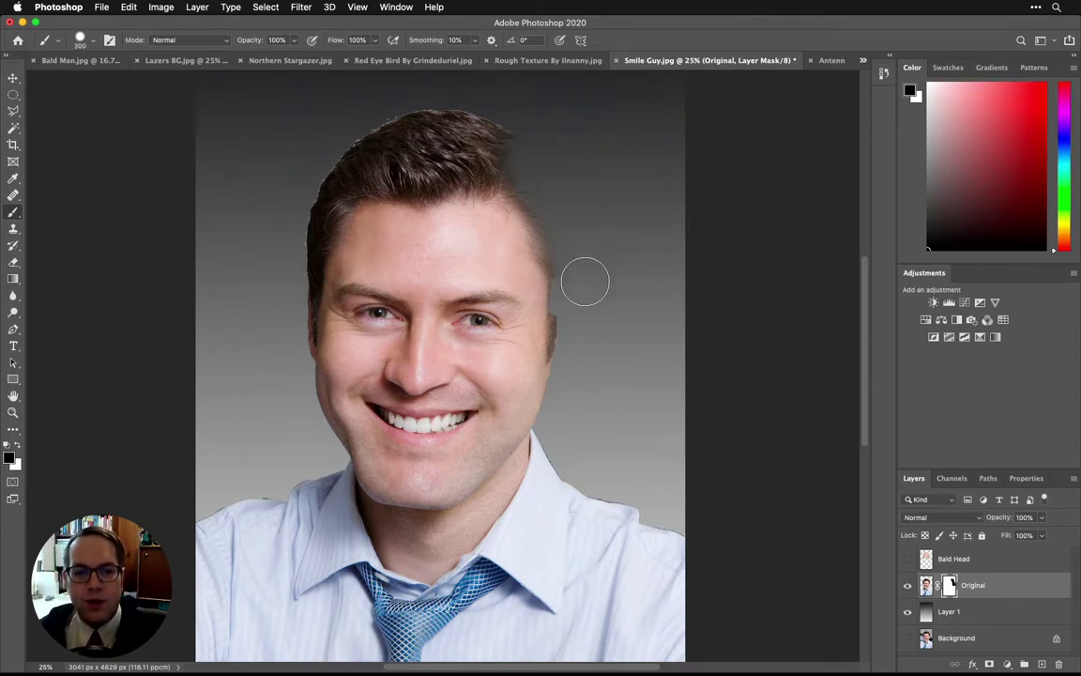
mouse_move(558, 207)
left_mouse_down()
mouse_move(506, 141)
mouse_move(455, 120)
mouse_move(397, 124)
mouse_move(363, 148)
mouse_move(460, 138)
mouse_move(510, 156)
mouse_move(458, 151)
mouse_move(506, 161)
mouse_move(364, 160)
mouse_move(321, 170)
mouse_move(289, 203)
mouse_move(329, 173)
mouse_move(296, 253)
mouse_move(290, 358)
left_mouse_up()
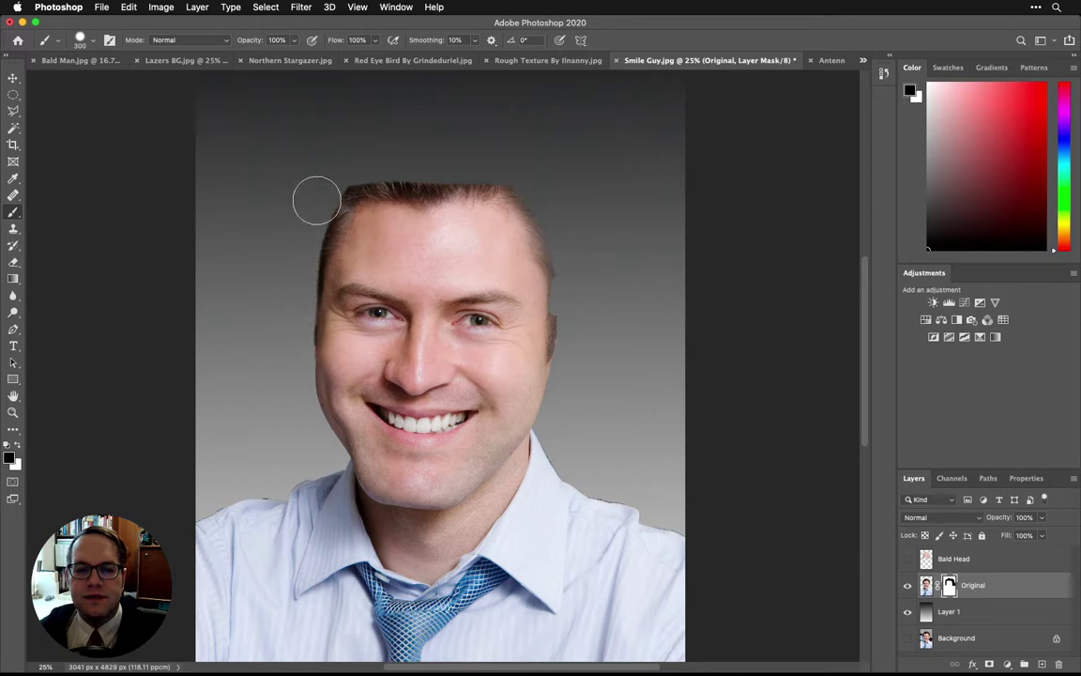
mouse_move(317, 200)
left_mouse_down()
mouse_move(392, 162)
mouse_move(516, 179)
mouse_move(549, 203)
mouse_move(567, 247)
left_mouse_up()
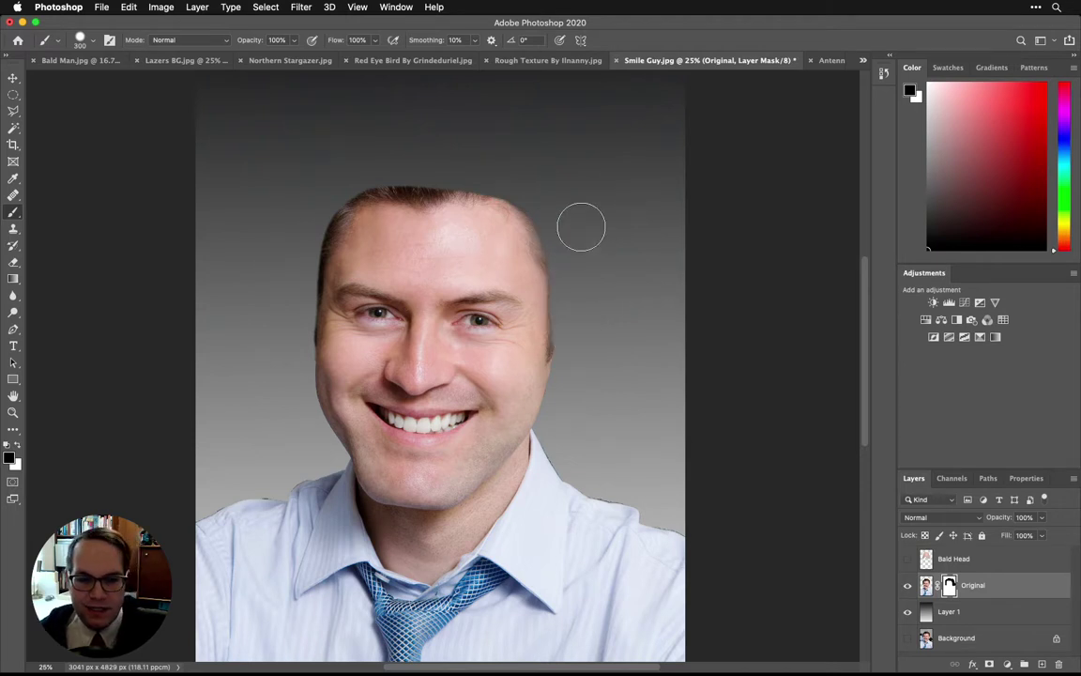
left_click_drag(581, 227, 526, 202)
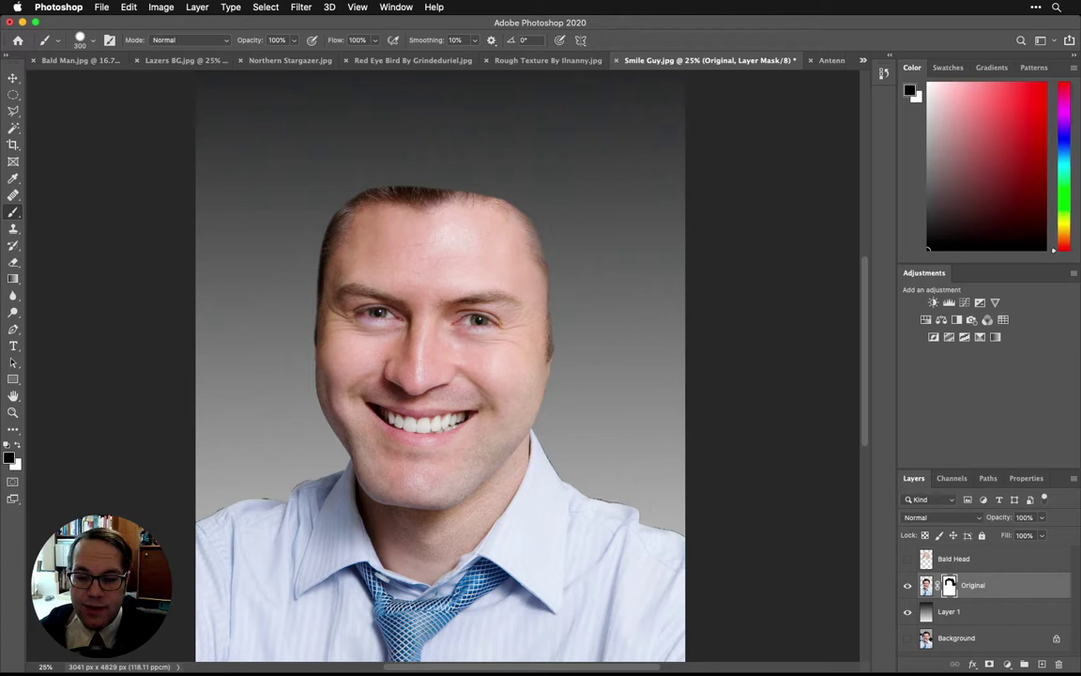
- Test restoring hair on the crown with white paint, then undo it
left_click(16, 444)
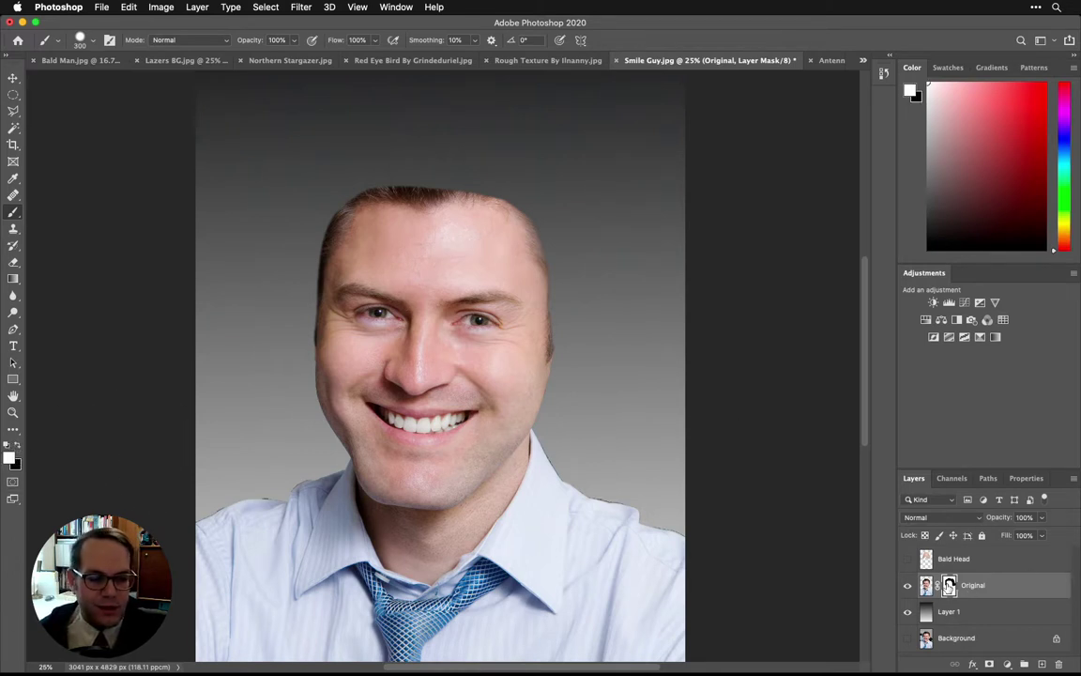
left_click_drag(452, 169, 425, 173)
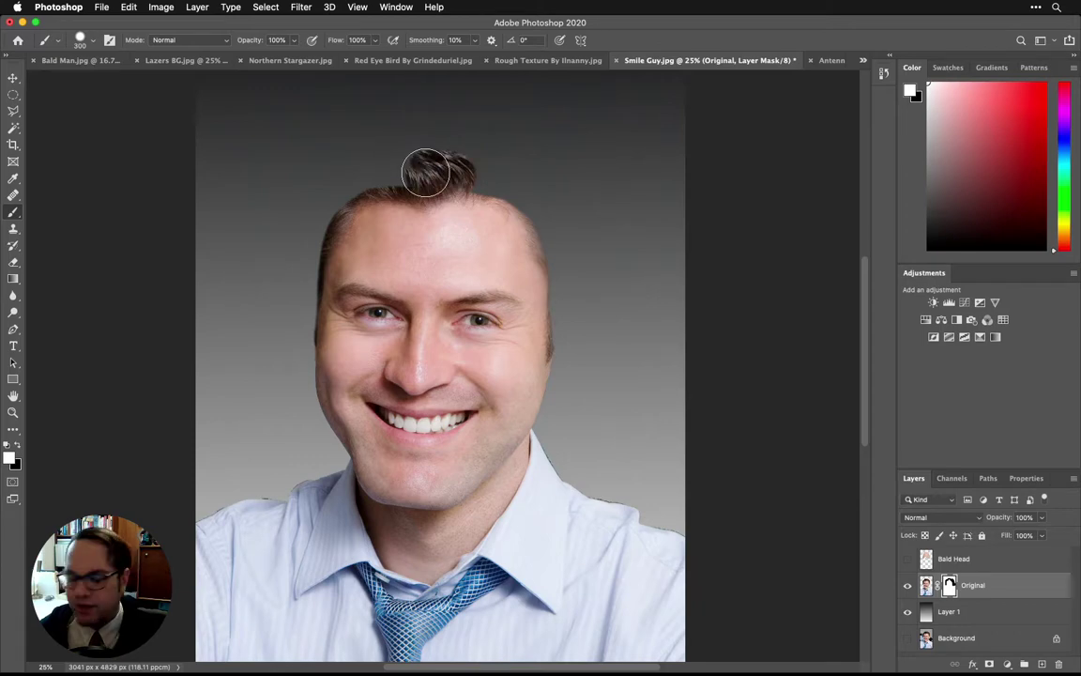
key("super+z")
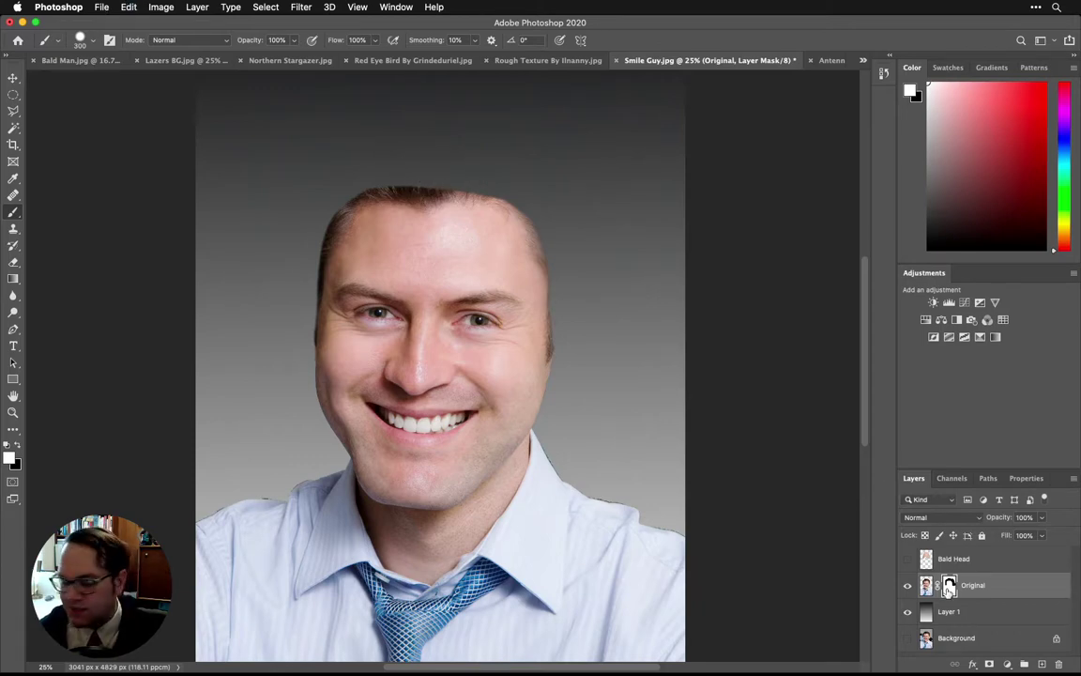
- Inspect the Original layer's mask on its own twice, then make the Bald Head layer visible
left_click(950, 588, "alt")
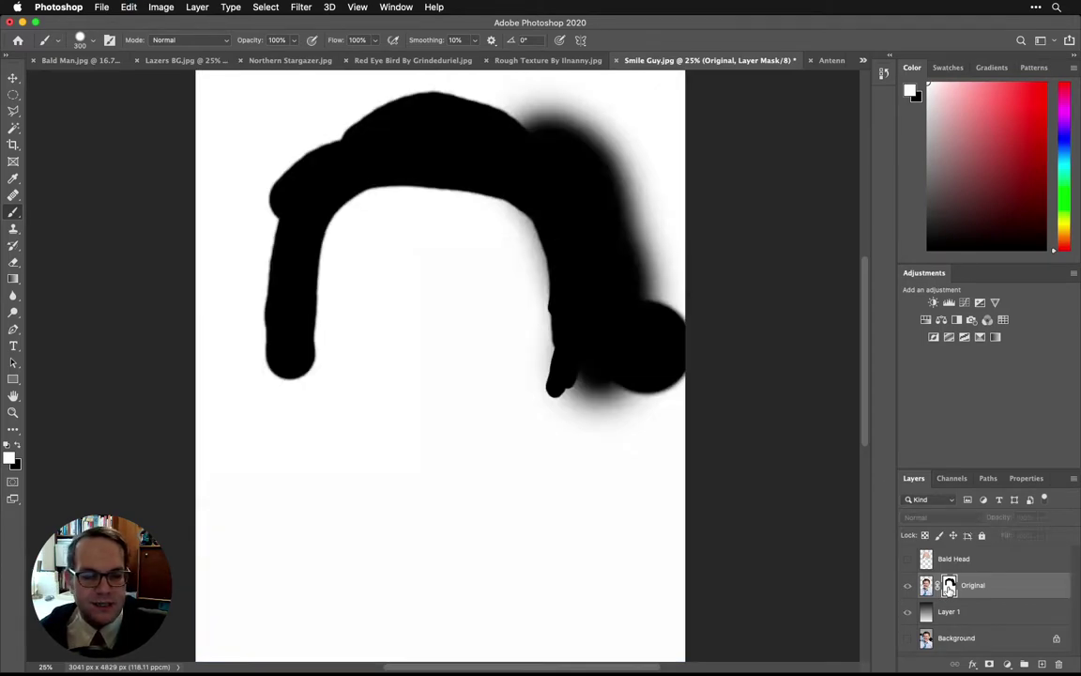
left_click(950, 588, "alt")
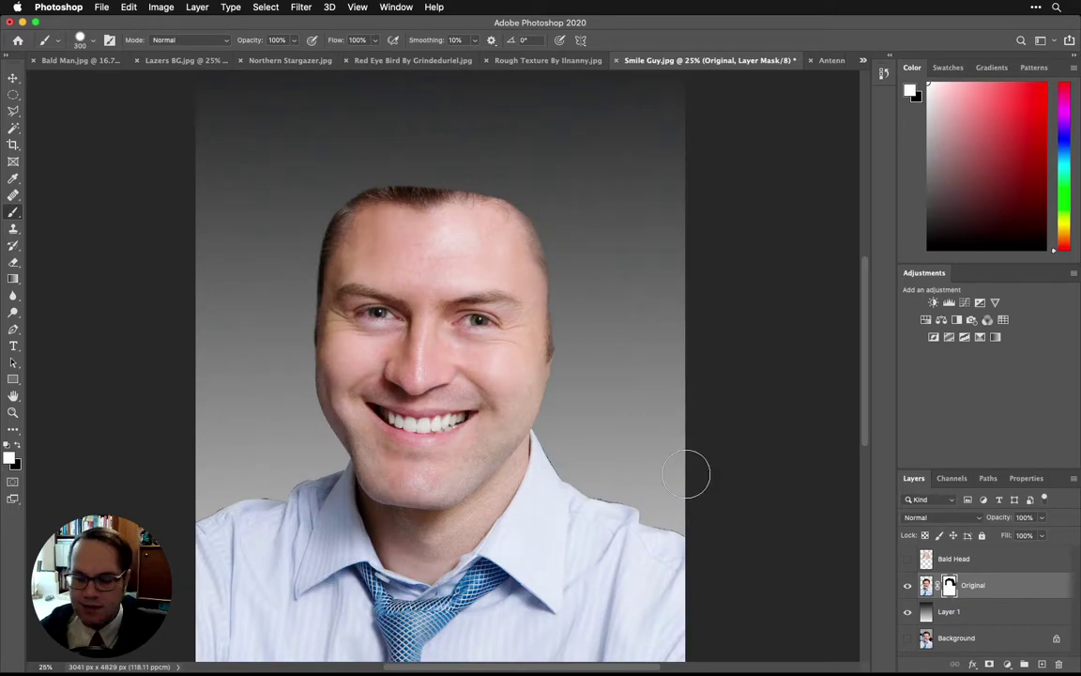
left_click(950, 586, "alt")
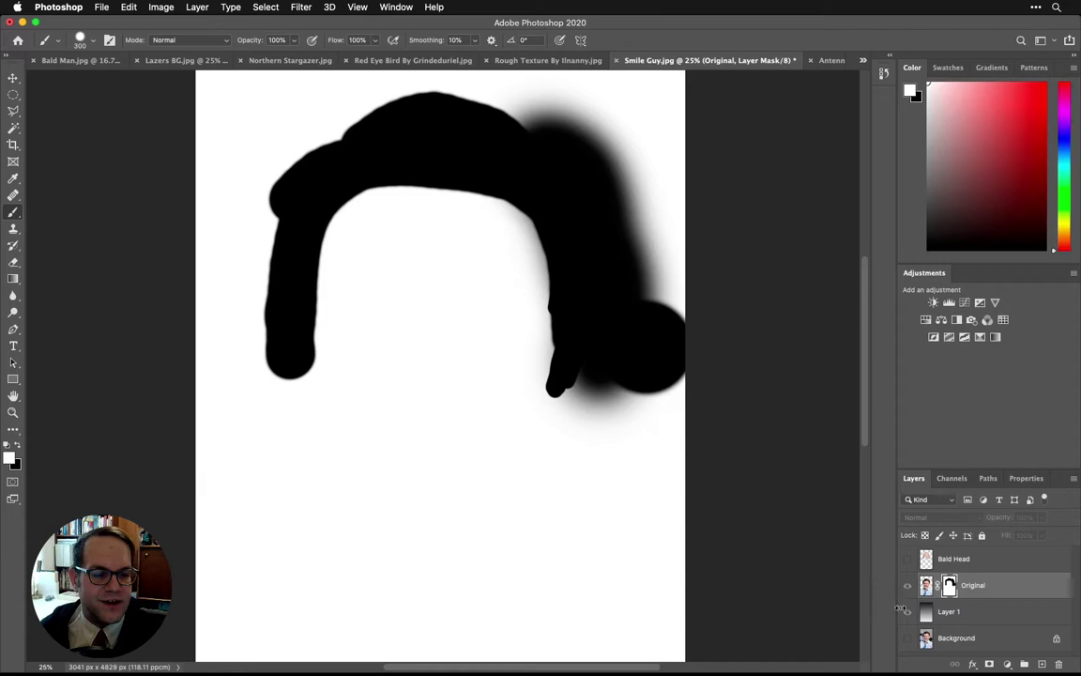
left_click(950, 586, "alt")
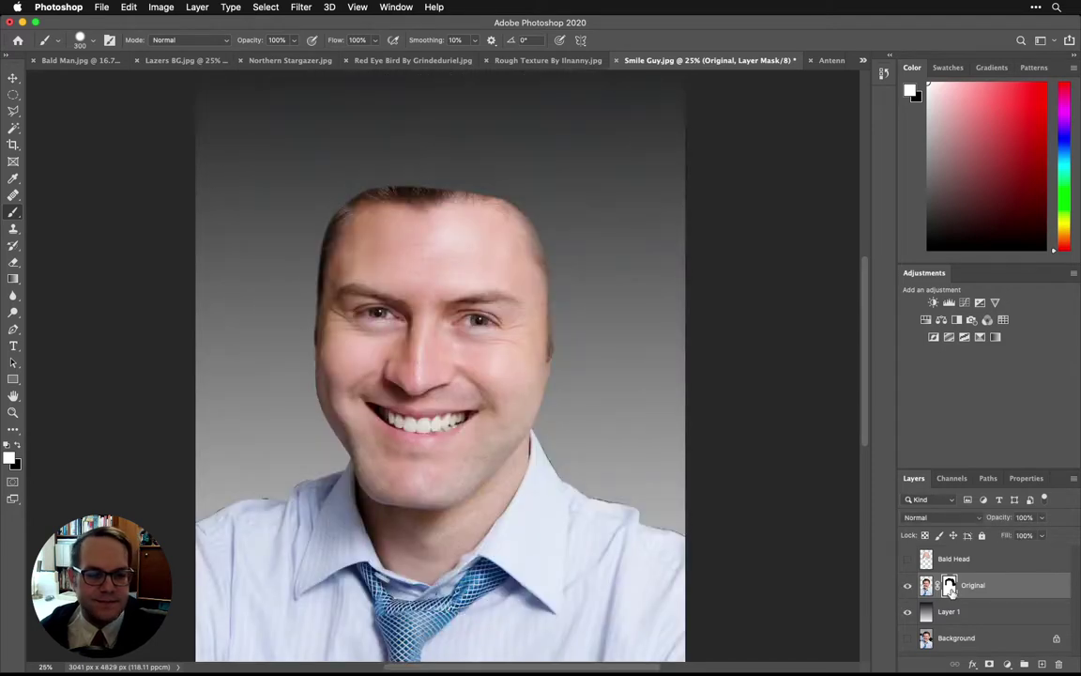
left_click(907, 560)
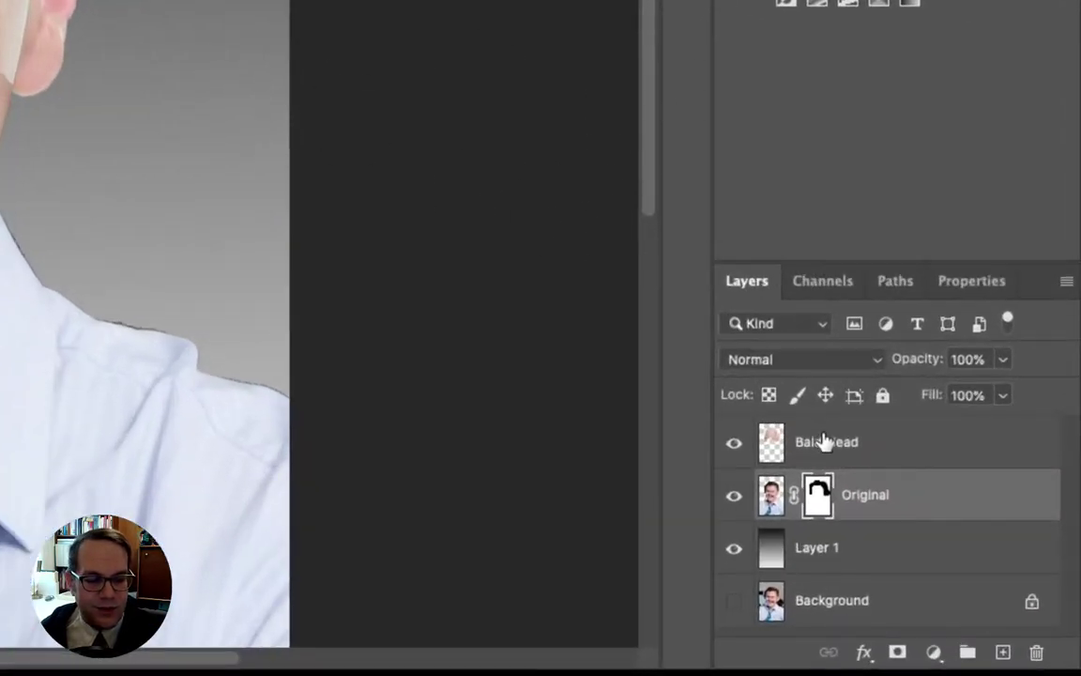
- Add a layer mask to Bald Head and set the brush hardness to 0%
left_click(824, 441)
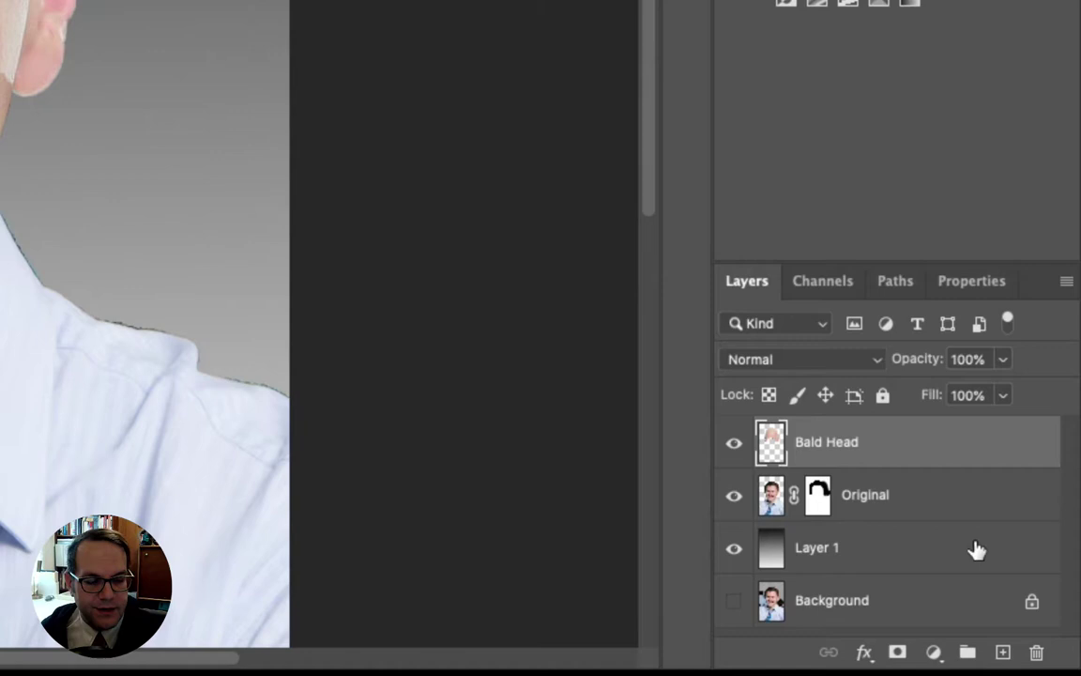
left_click(898, 654)
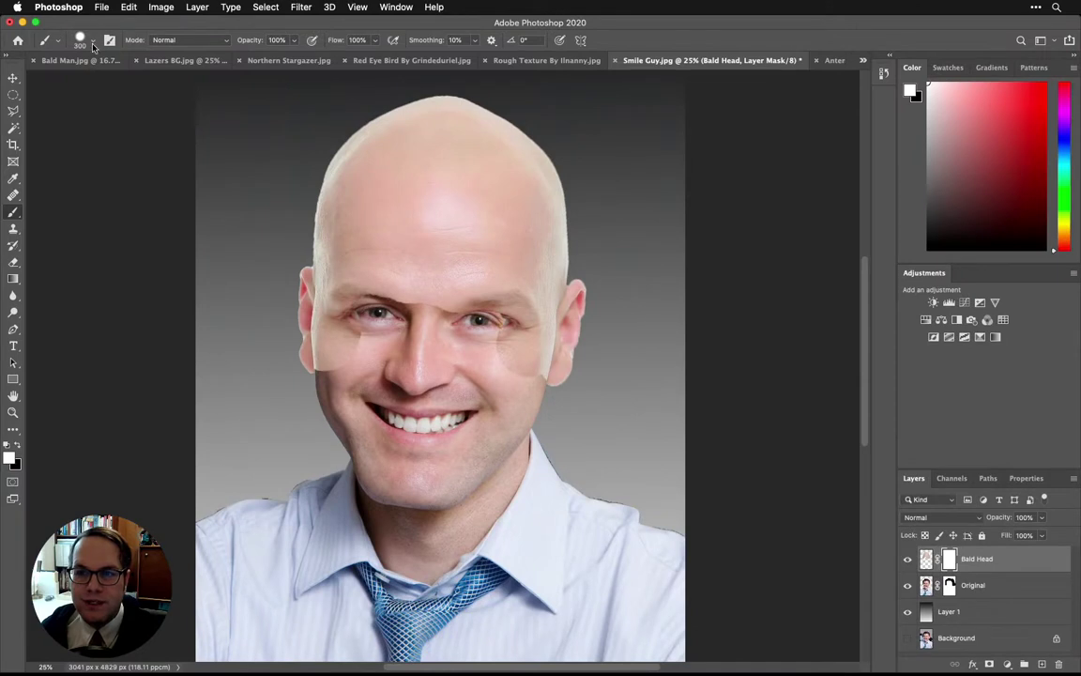
left_click(92, 43)
left_click_drag(139, 113, 48, 103)
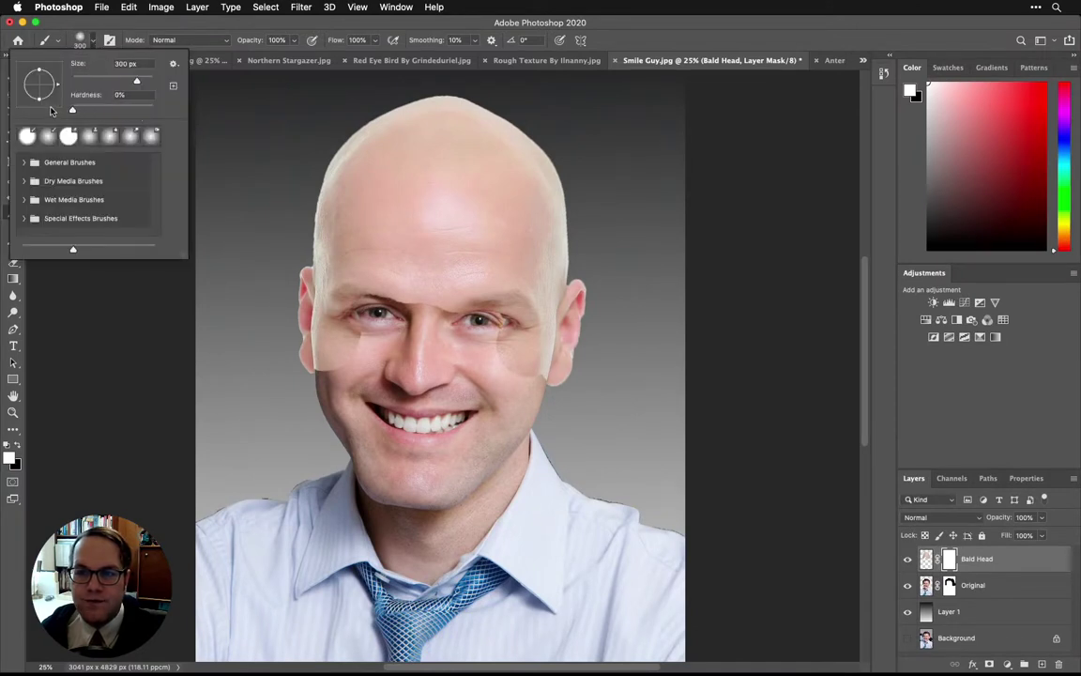
left_click(203, 321)
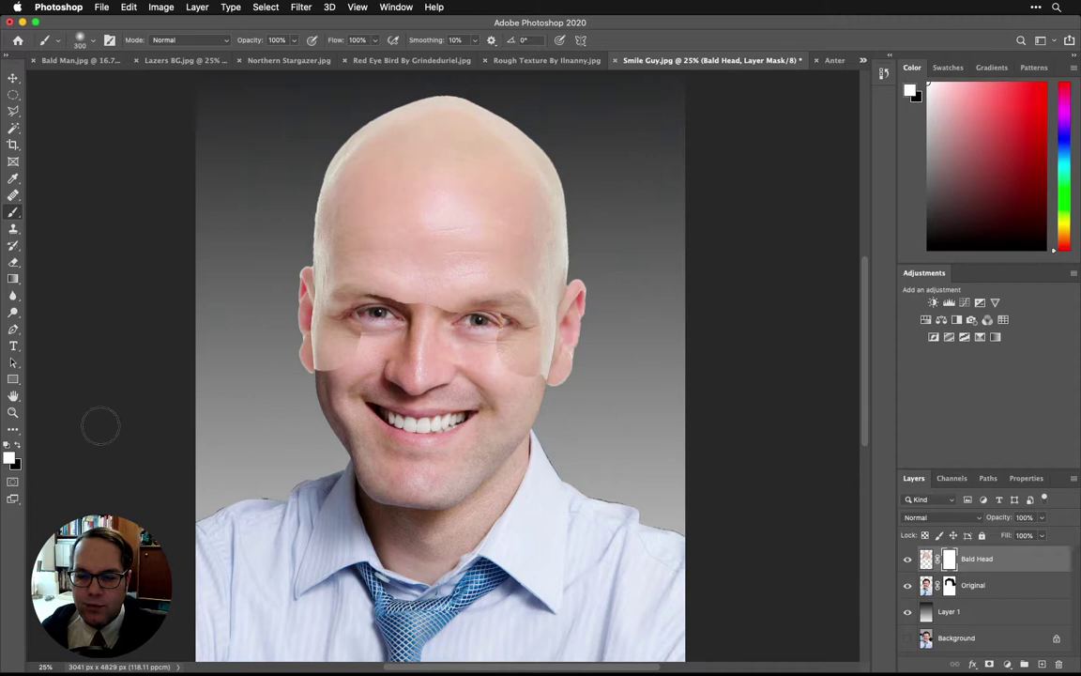
- Paint black on the mask to blend the left cheek and reveal the original eyebrows
left_click(15, 443)
mouse_move(319, 296)
left_mouse_down()
mouse_move(352, 328)
mouse_move(344, 375)
mouse_move(301, 317)
mouse_move(304, 293)
mouse_move(336, 324)
mouse_move(344, 301)
left_mouse_up()
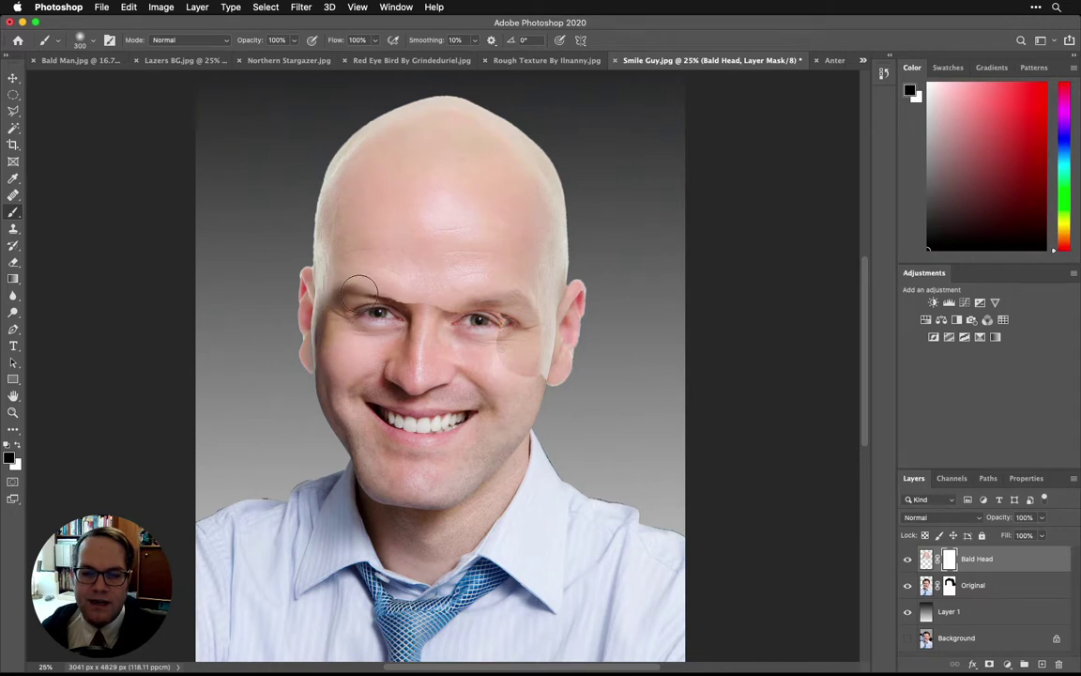
mouse_move(359, 292)
left_mouse_down()
mouse_move(512, 311)
mouse_move(529, 365)
left_mouse_up()
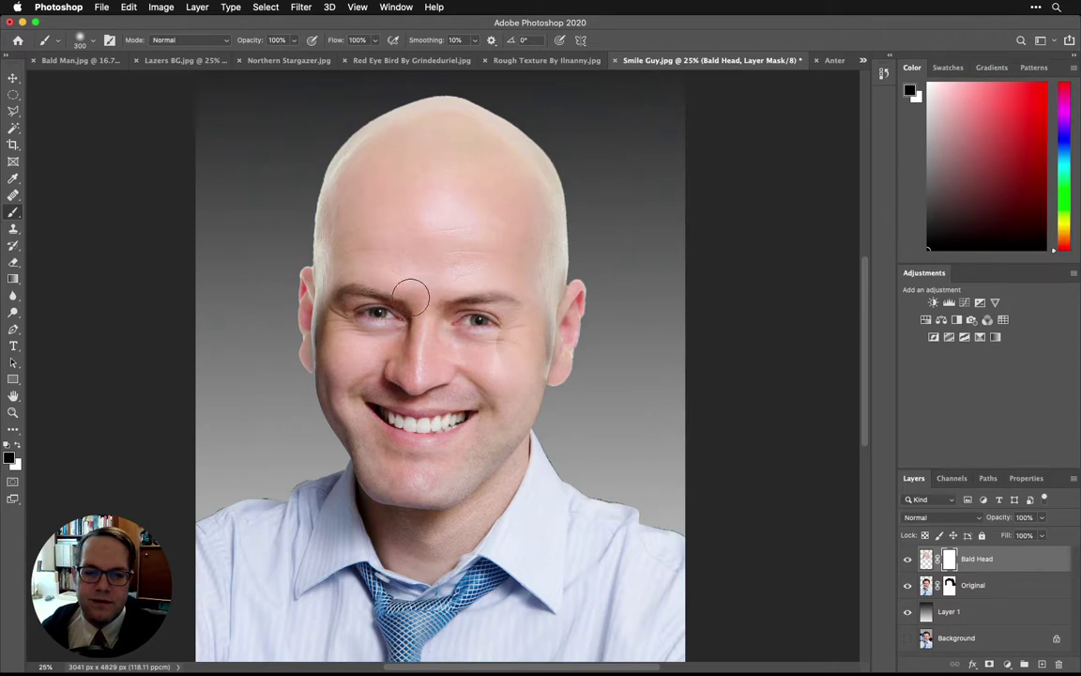
mouse_move(363, 291)
left_mouse_down()
mouse_move(338, 310)
mouse_move(384, 289)
mouse_move(492, 291)
mouse_move(514, 304)
mouse_move(523, 348)
left_mouse_up()
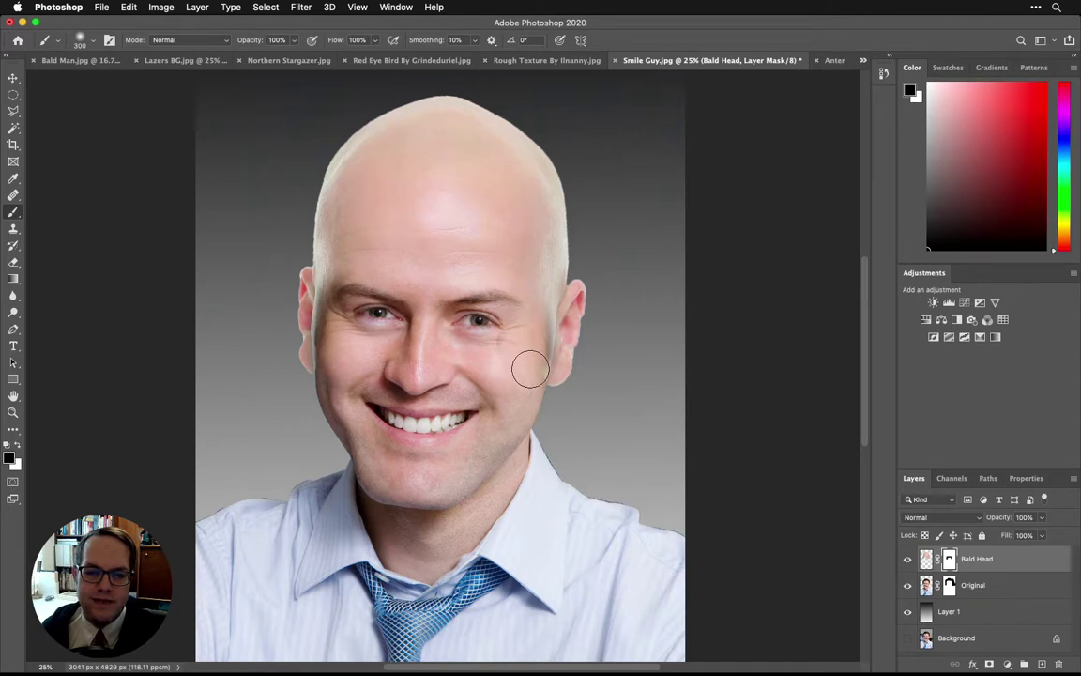